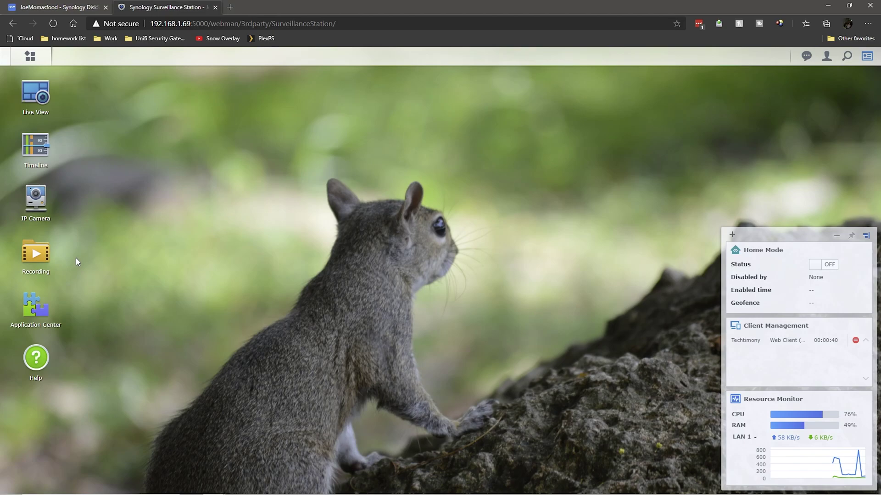
Step: From IP Camera, launch the Add Camera Wizard with Quick Setup and reach the camera information form
double_click(38, 207)
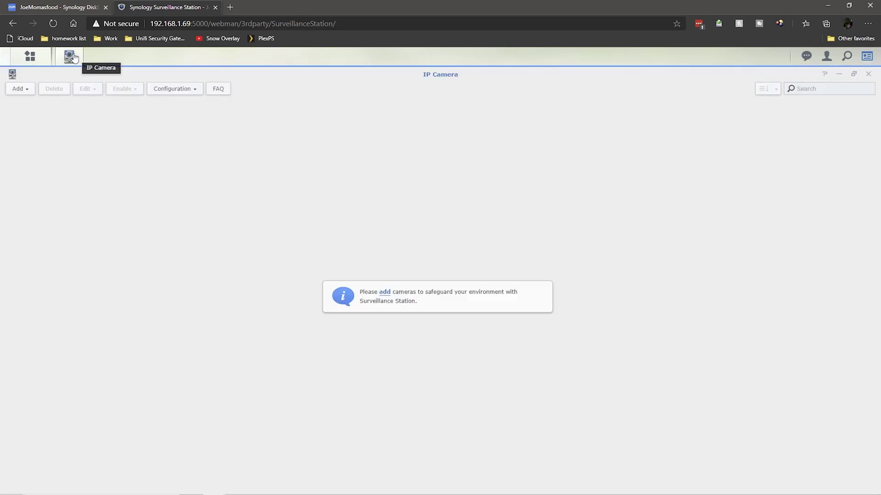
left_click(385, 292)
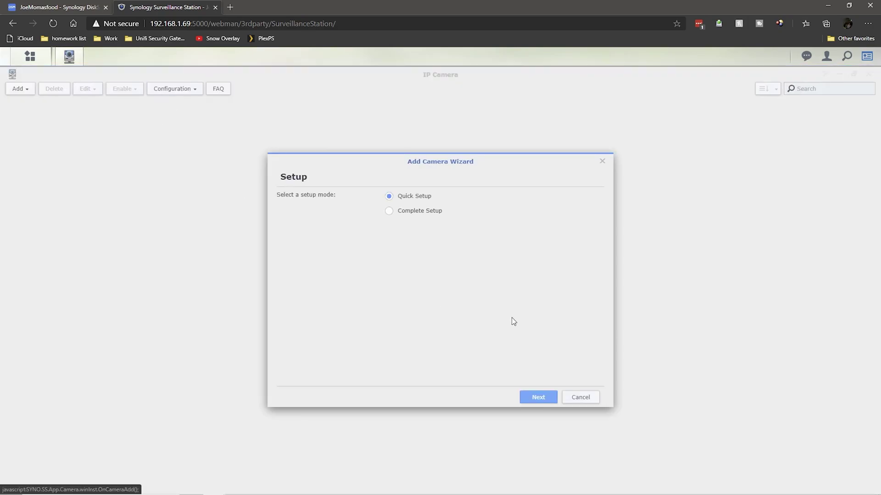
left_click(538, 397)
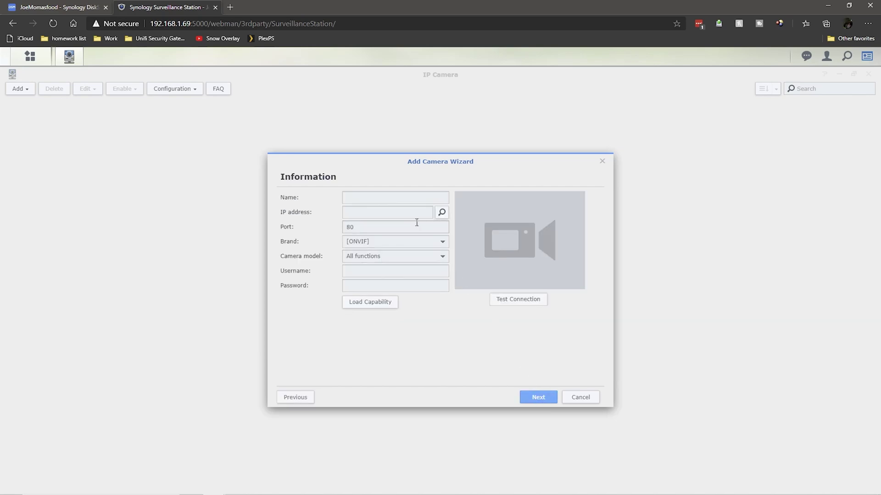
Step: Set the camera Brand to [User Define] and Type to Streaming - HTTP
left_click(442, 242)
left_click(416, 269)
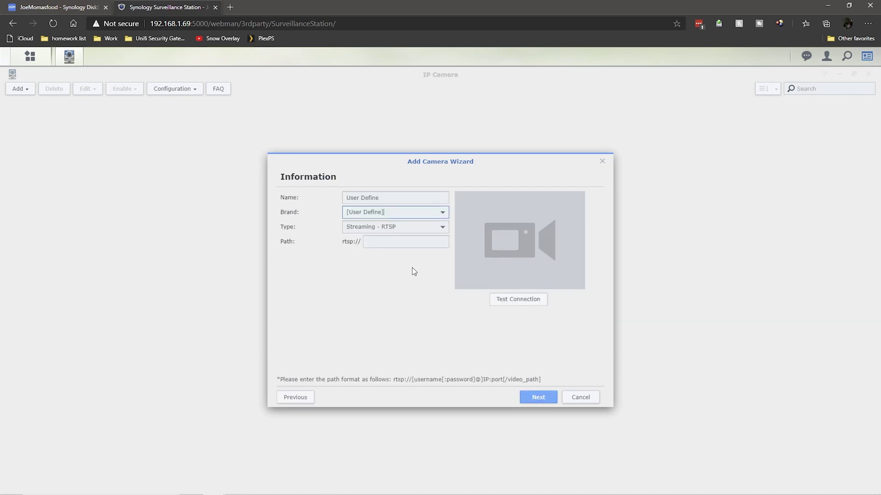
left_click(403, 228)
left_click(393, 241)
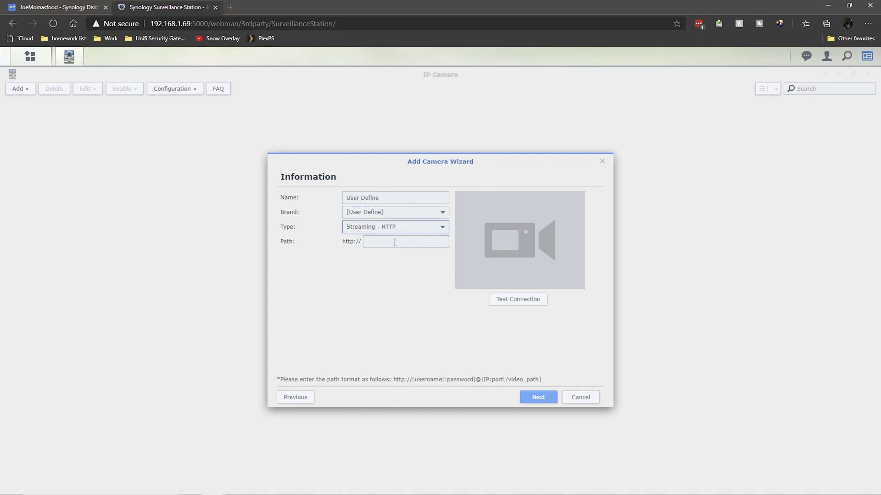
Step: Set the stream path to 192.168.1.119:8081 and retest until the connection succeeds
left_click(395, 242)
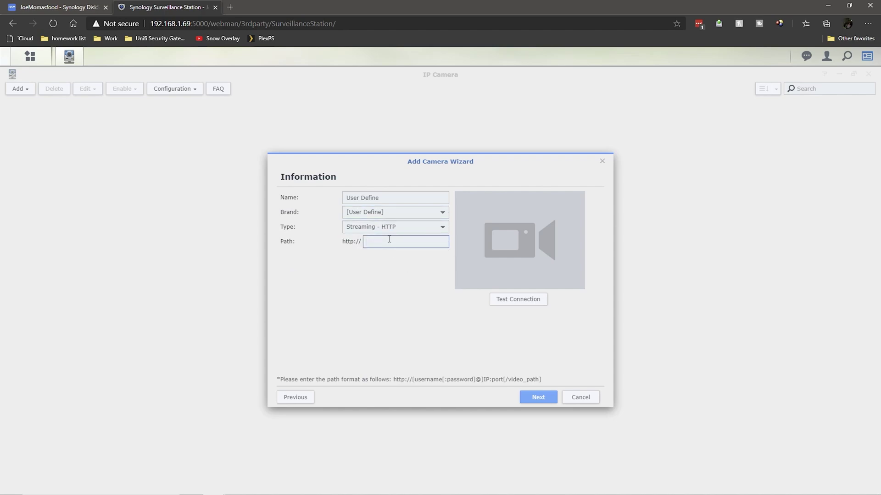
type("192.168.1.")
type("119")
left_click(506, 298)
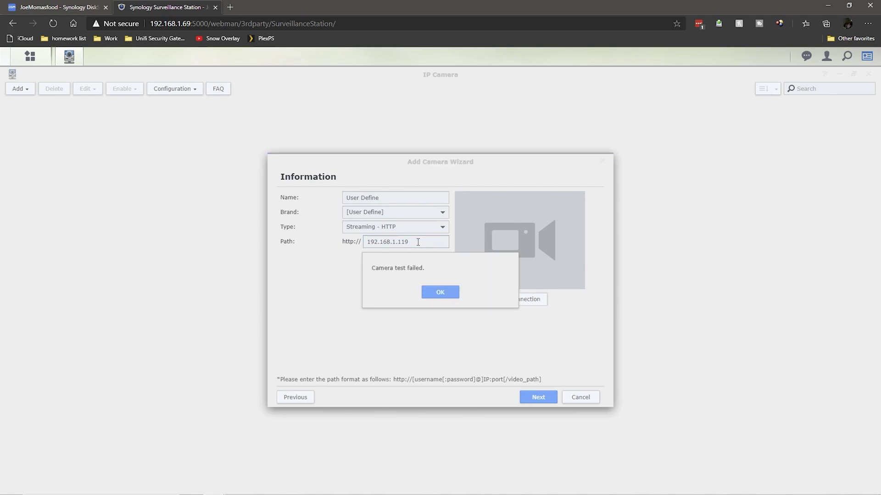
left_click(439, 292)
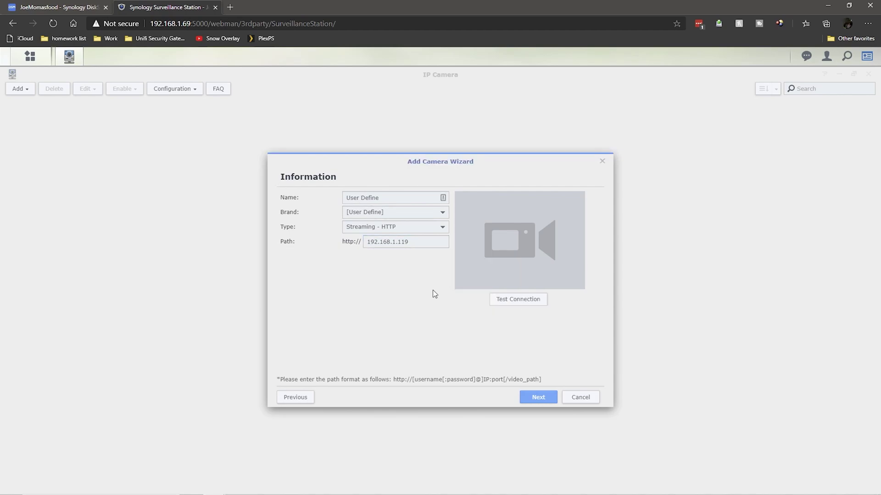
left_click(422, 243)
type("80")
type("81")
left_click(518, 298)
left_click_drag(408, 257, 355, 260)
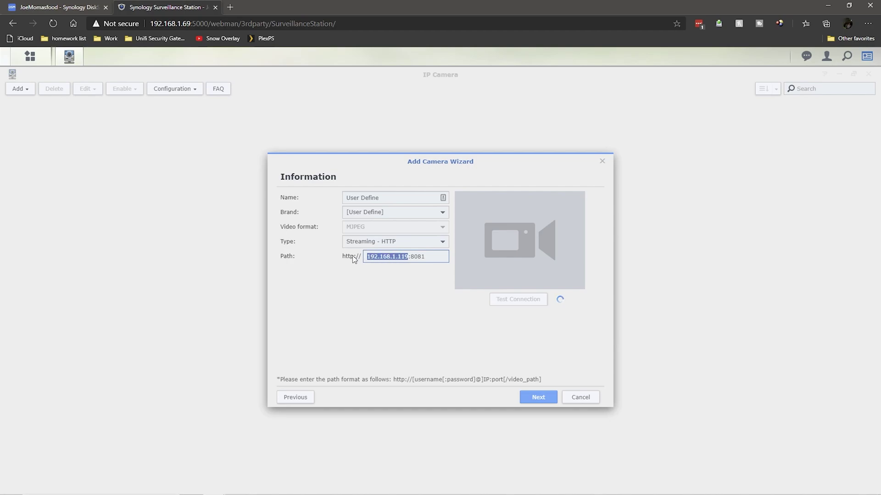
Step: Check the garage preview loads, then continue to the Complete summary page
left_click(413, 300)
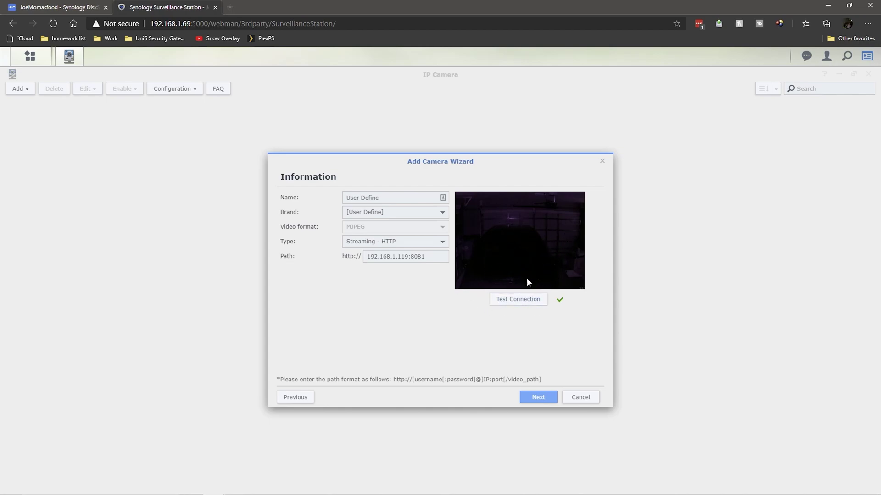
left_click(538, 397)
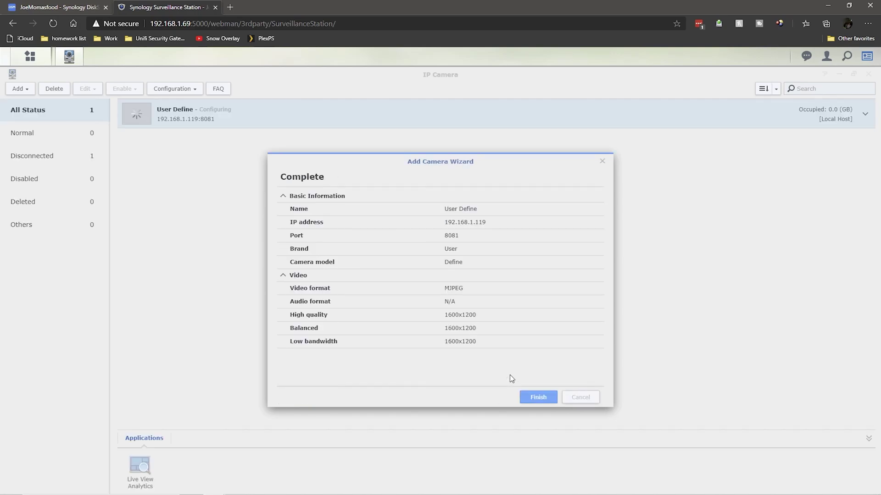
Step: Finish the wizard and expand the new User Define camera's storage and stream details
left_click(536, 398)
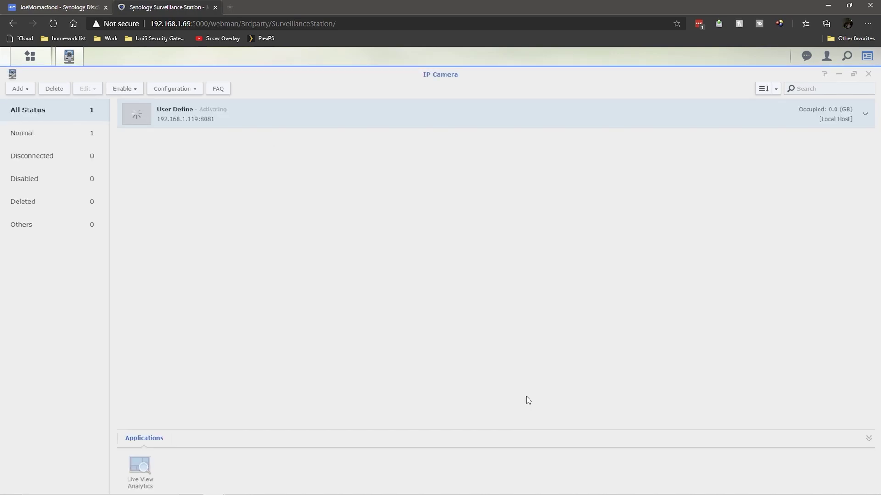
left_click(864, 114)
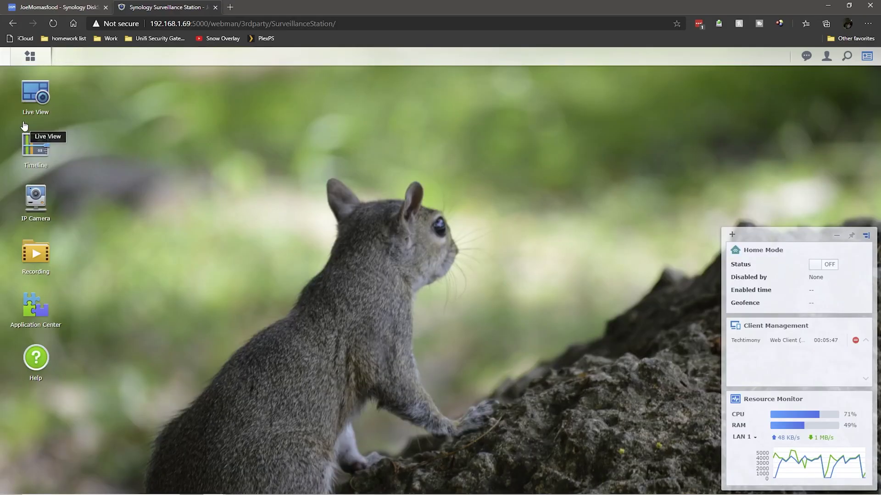
left_click(36, 97)
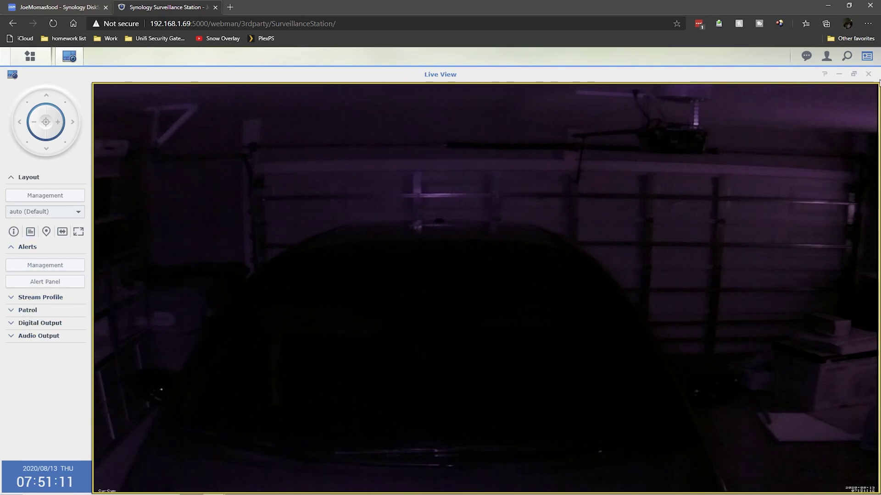
left_click(868, 75)
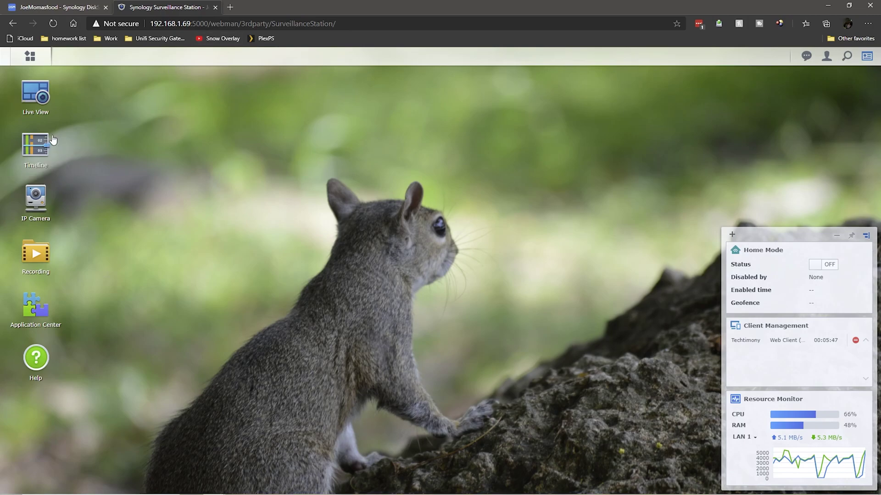
left_click(36, 150)
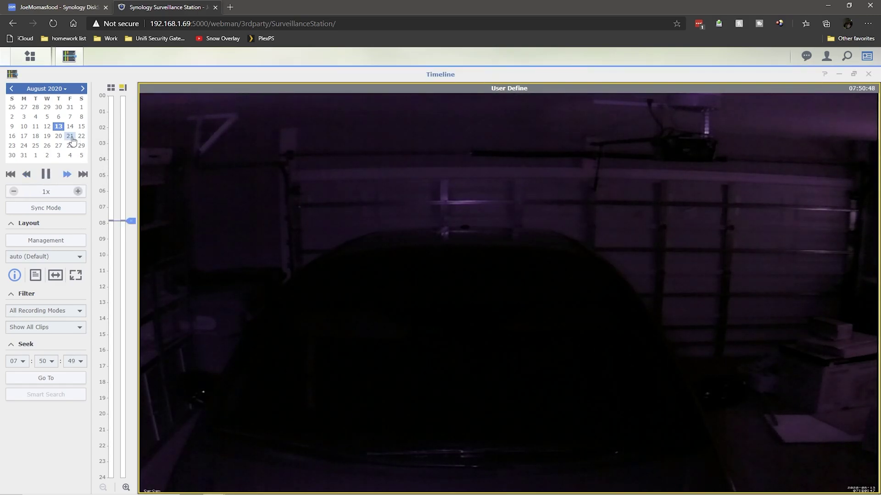
left_click(83, 174)
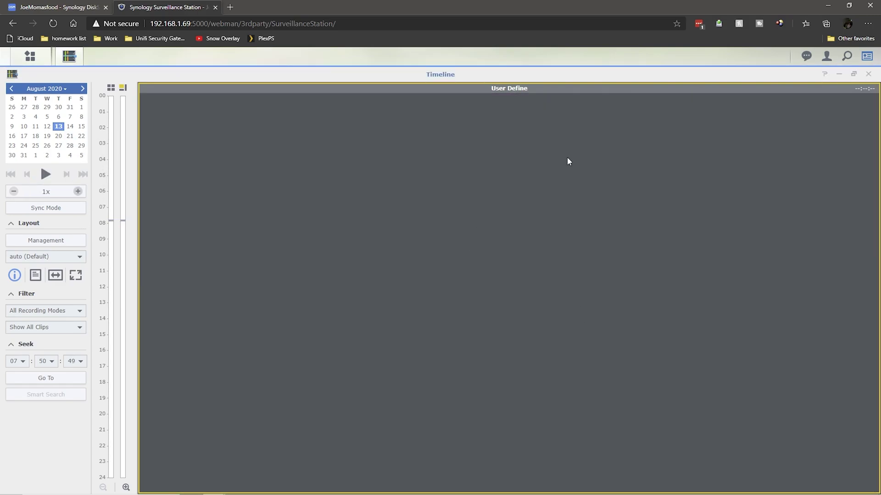
left_click(872, 81)
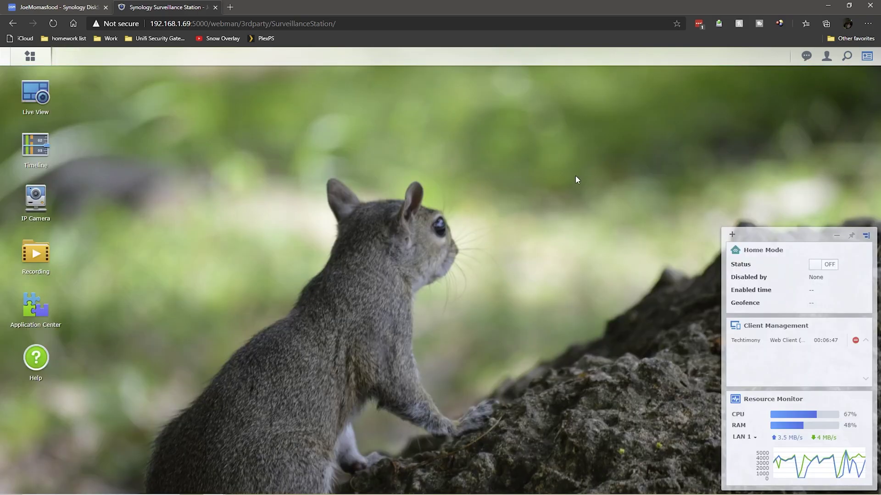